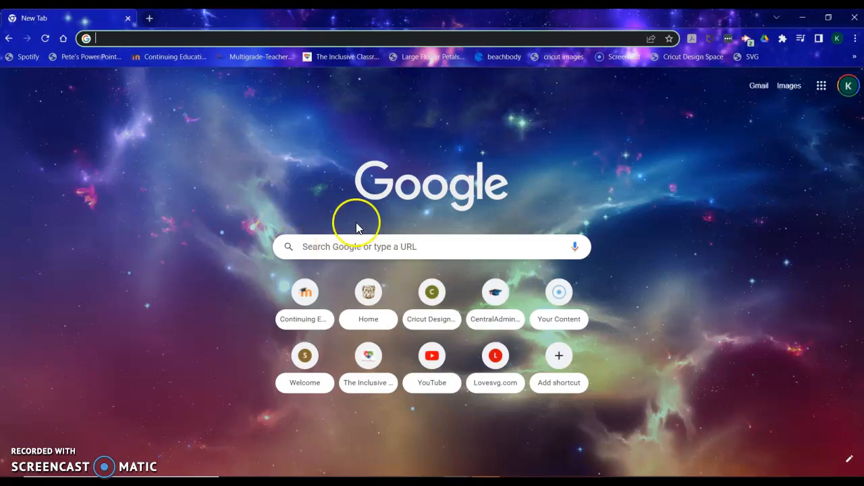
- Open Google Forms from the Google apps launcher
click(822, 86)
scroll(773, 233, down, 1)
scroll(773, 233, down, 5)
scroll(773, 233, down, 1)
click(838, 290)
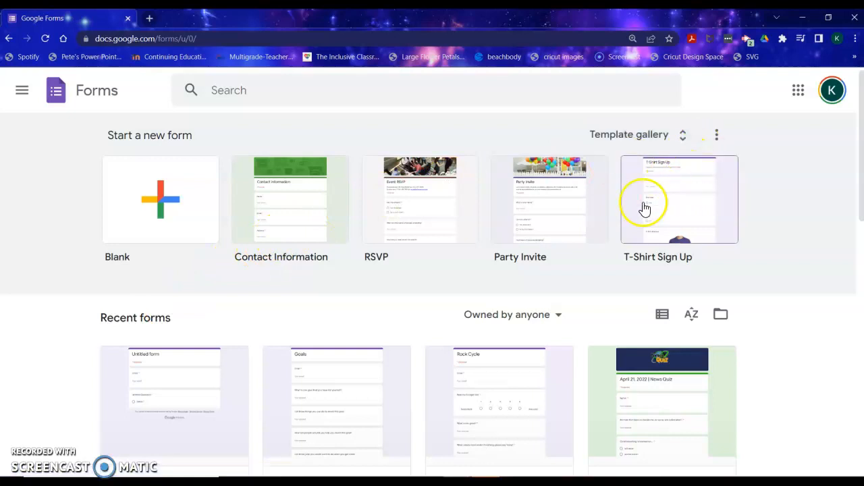
- Start a blank form and title it All About Me
click(169, 213)
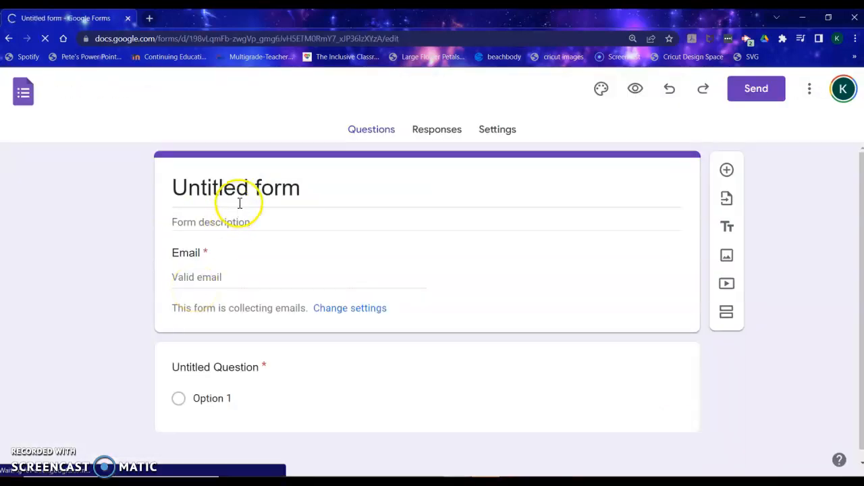
click(246, 196)
triple_click(247, 197)
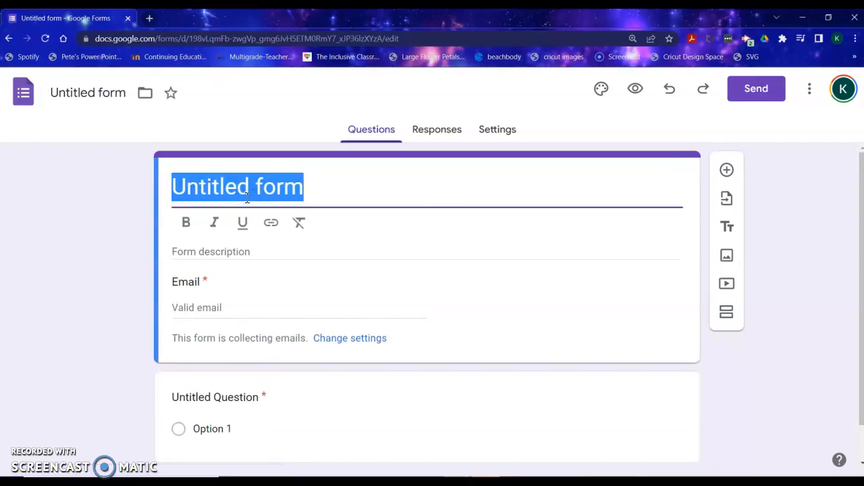
text(All About Me)
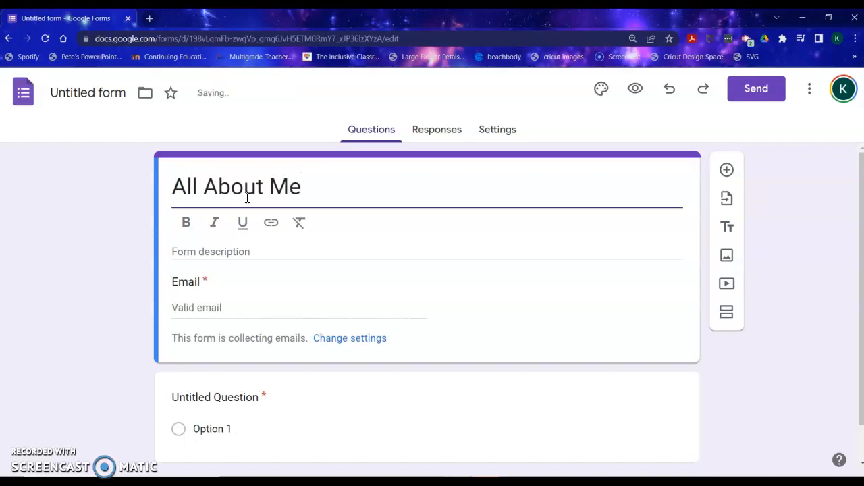
click(276, 188)
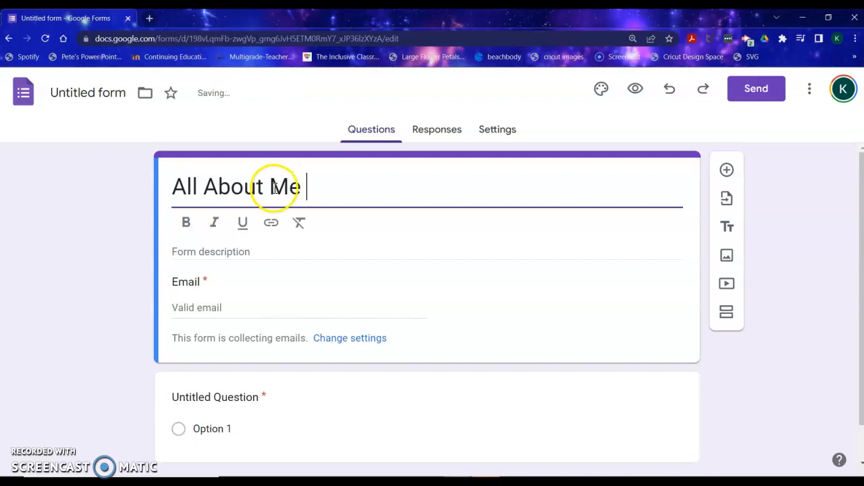
- Enter the form description Please fill out this form, I want to know all about you!
click(226, 252)
text(Please full)
key(BackSpace)
key(BackSpace)
key(BackSpace)
text(ill )
text(out this for)
text(m)
text(.)
text( I w)
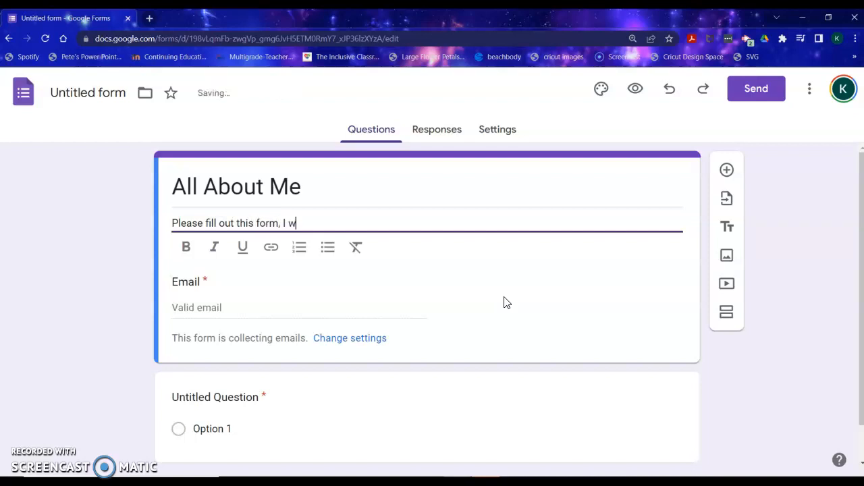
text(ant tot)
text(know all about o)
key(BackSpace)
text(you!)
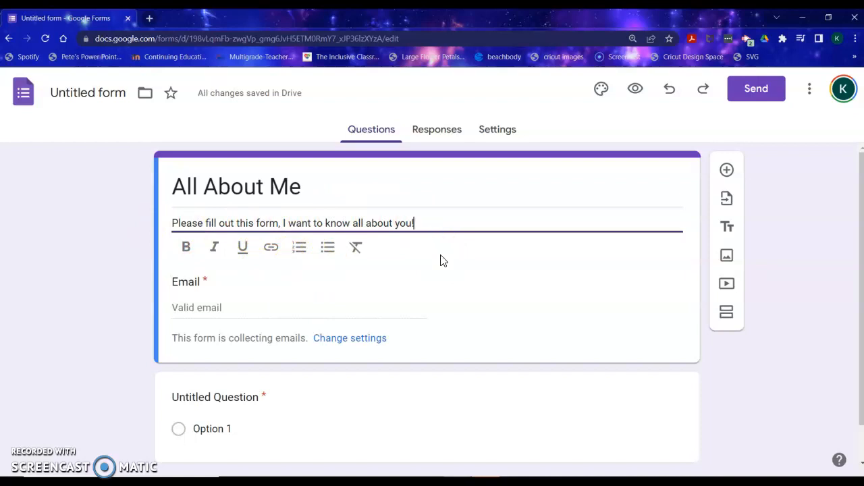
- Rename the first question to What is your favorite color?
scroll(442, 261, down, 1)
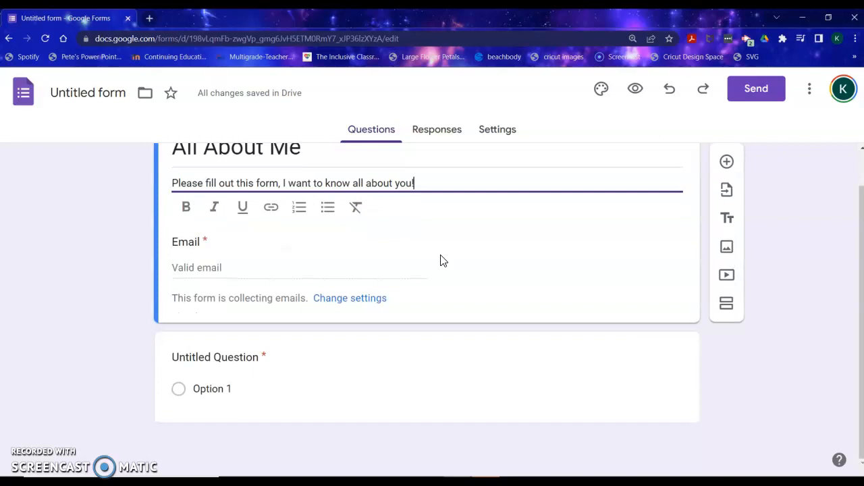
click(228, 349)
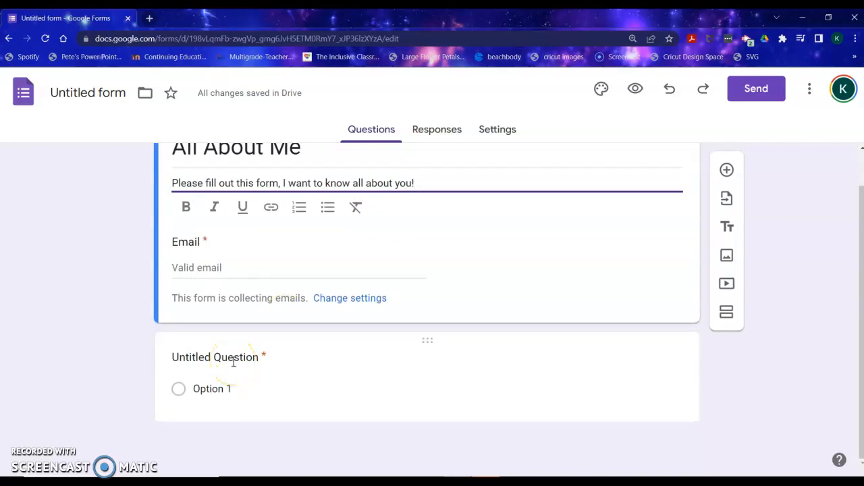
click(233, 363)
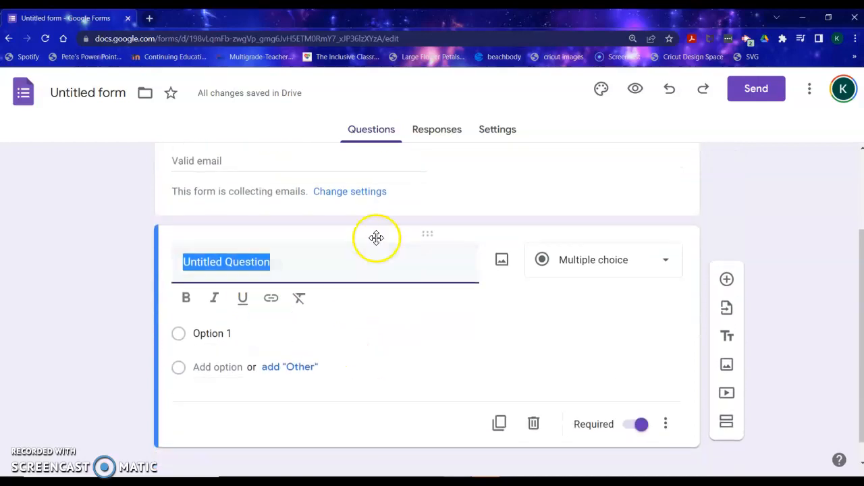
text(What)
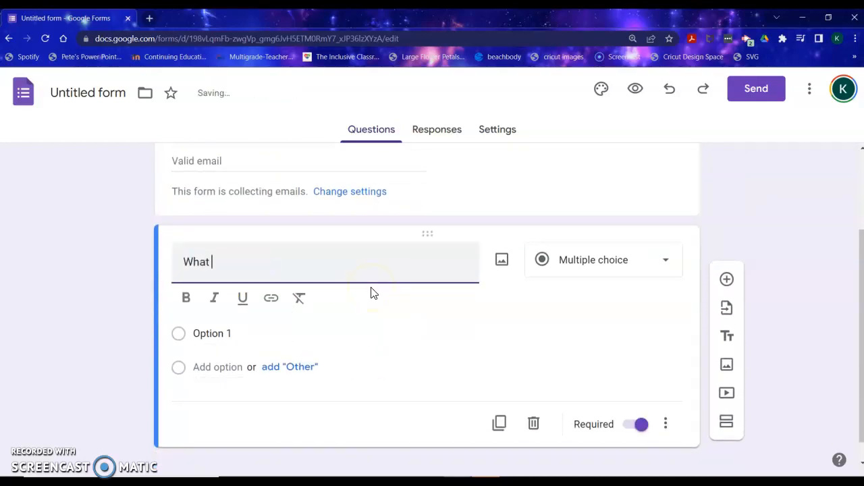
text( is your favori)
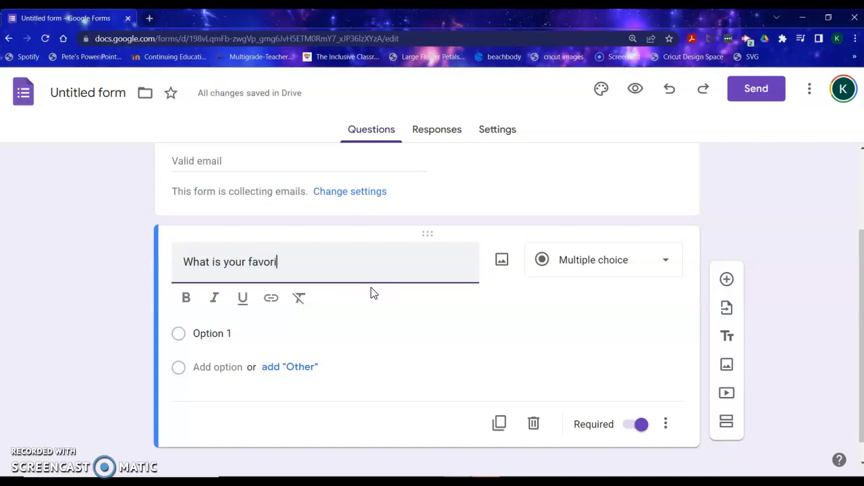
text(te color?)
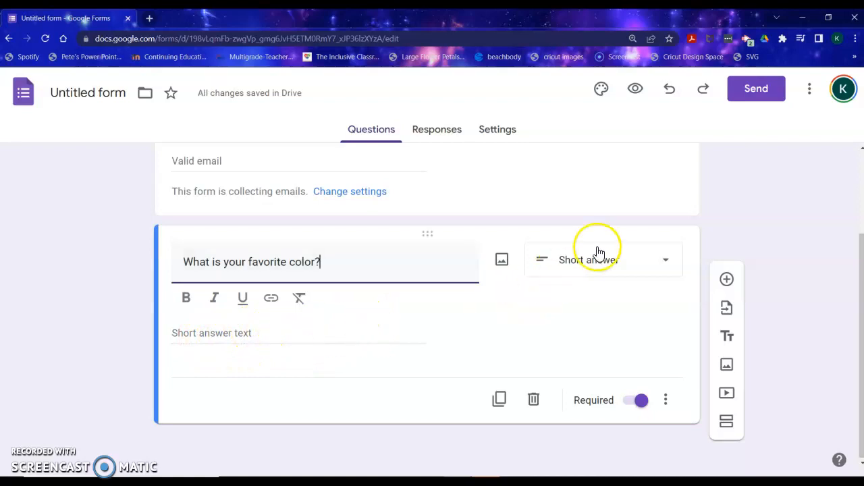
- Set the favorite color question's answer type to Short answer
click(638, 276)
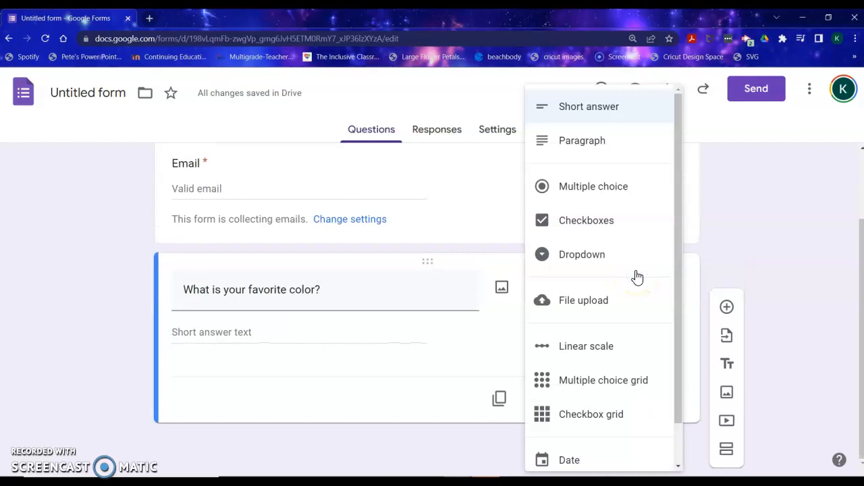
click(615, 197)
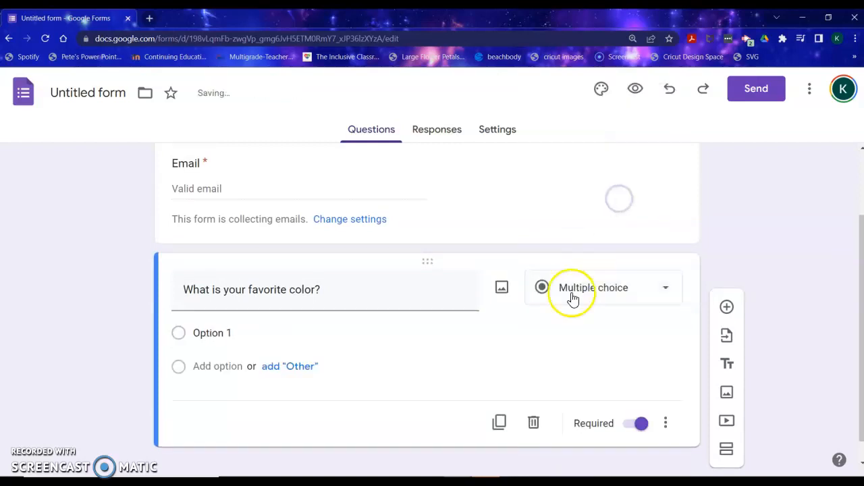
click(560, 299)
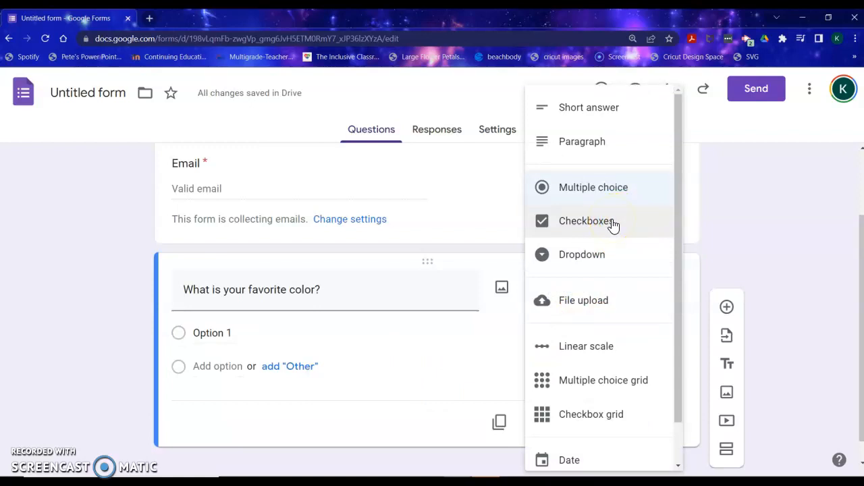
click(593, 110)
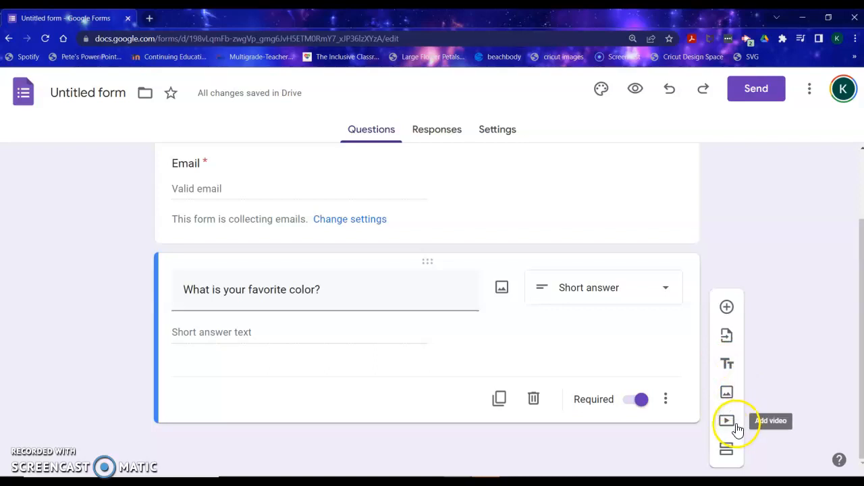
- Add a new question asking When is your birthday?
click(727, 308)
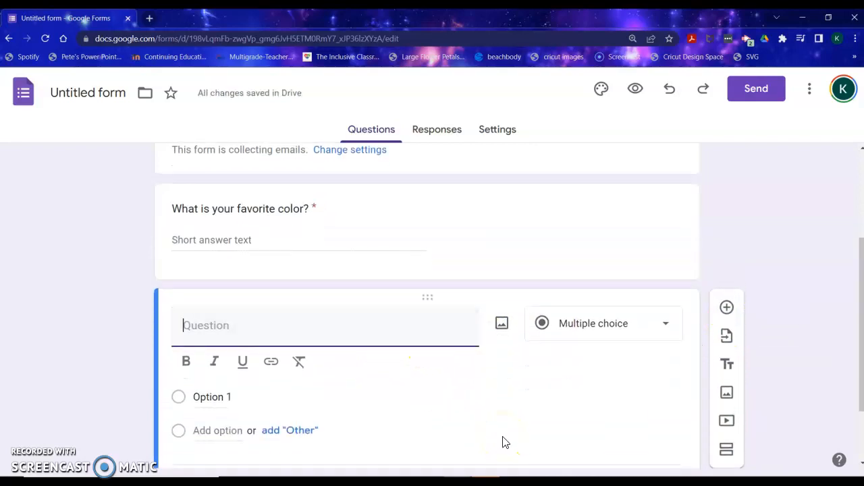
text(When is you)
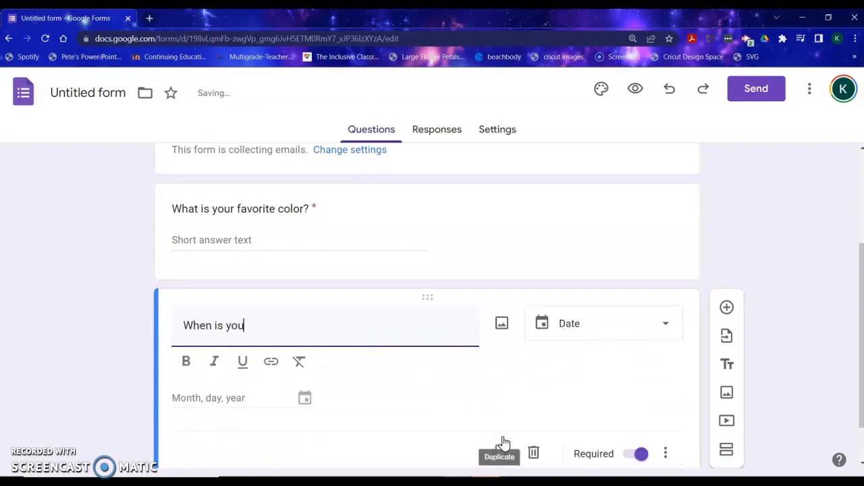
text(r birthday)
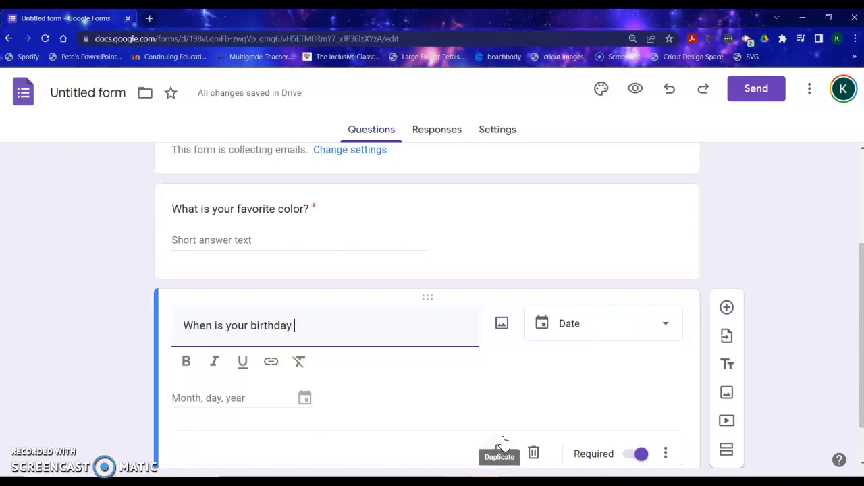
text(?)
- Add another question asking How do you feel about reading?
click(728, 308)
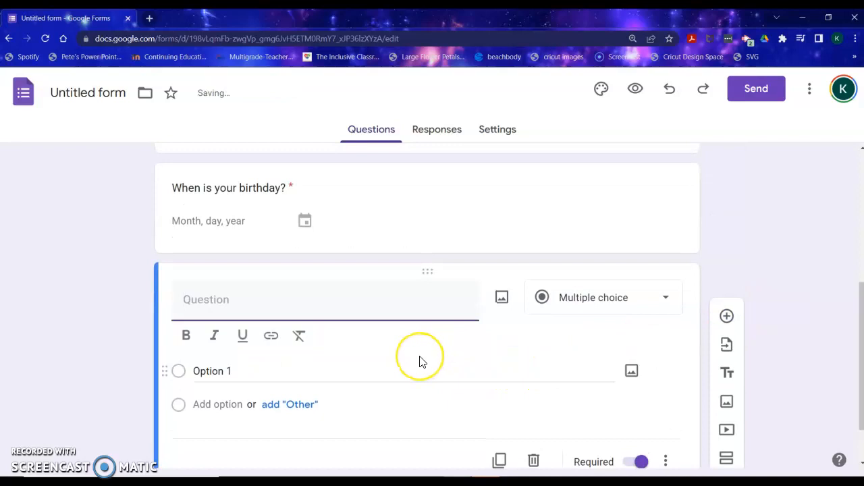
text(How )
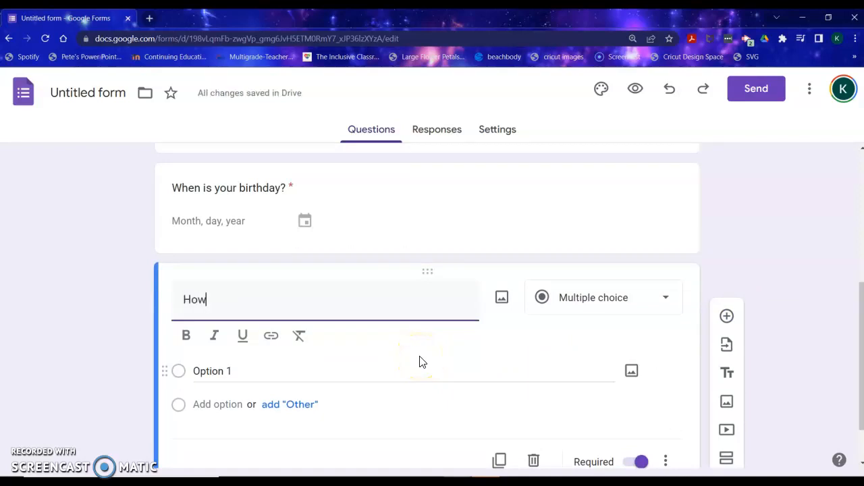
text(do you feel about re)
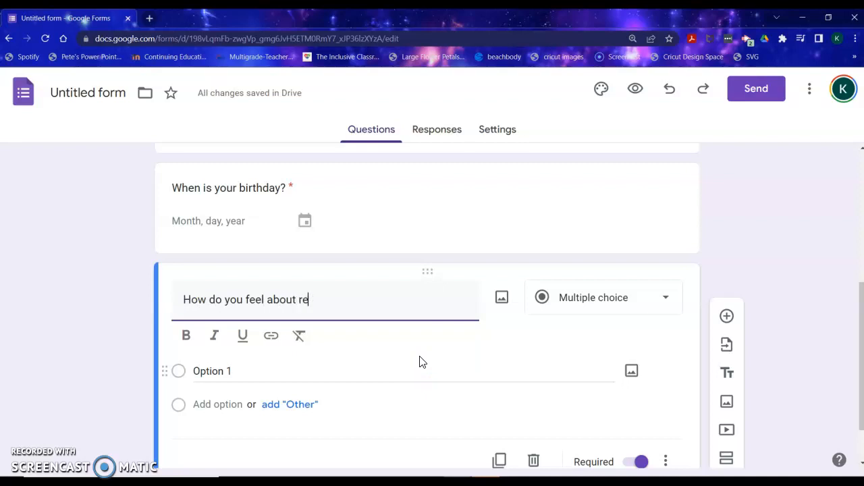
text(ading?)
- Make the reading question a Linear scale and label its 1 end I don't like it
click(566, 309)
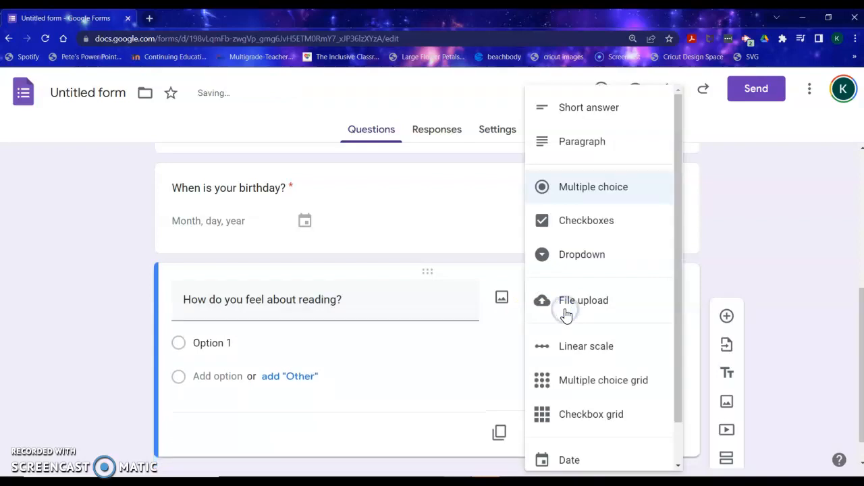
click(612, 353)
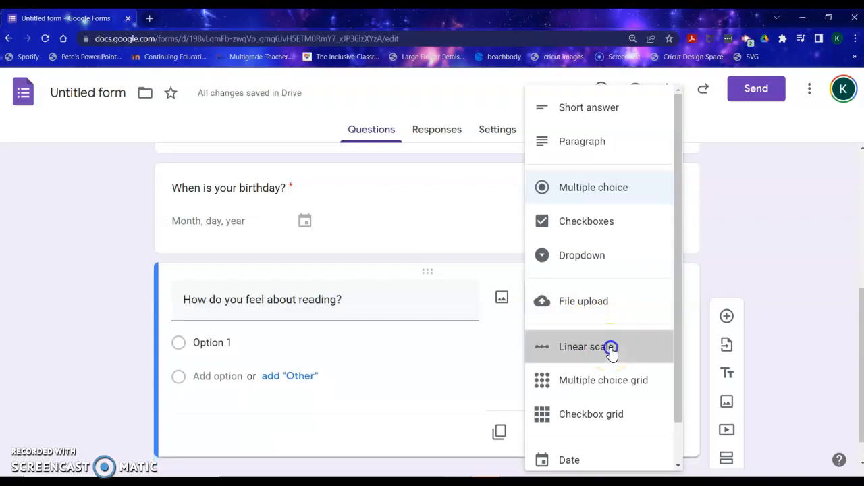
click(210, 337)
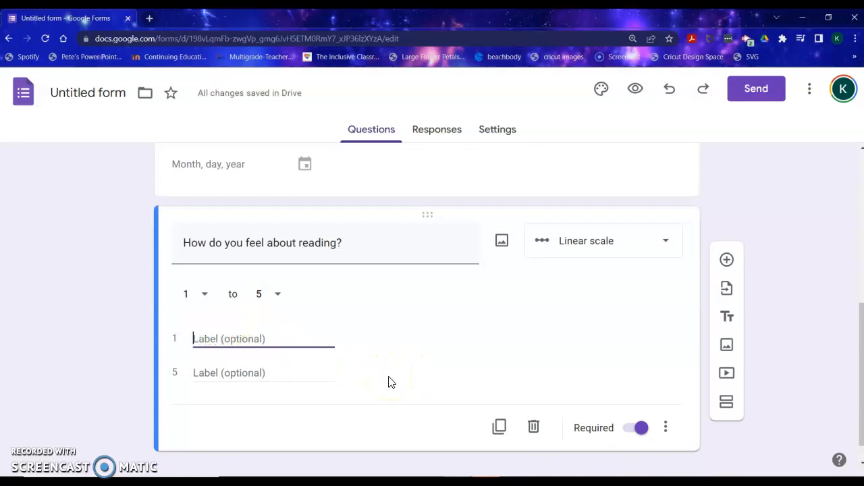
text(I)
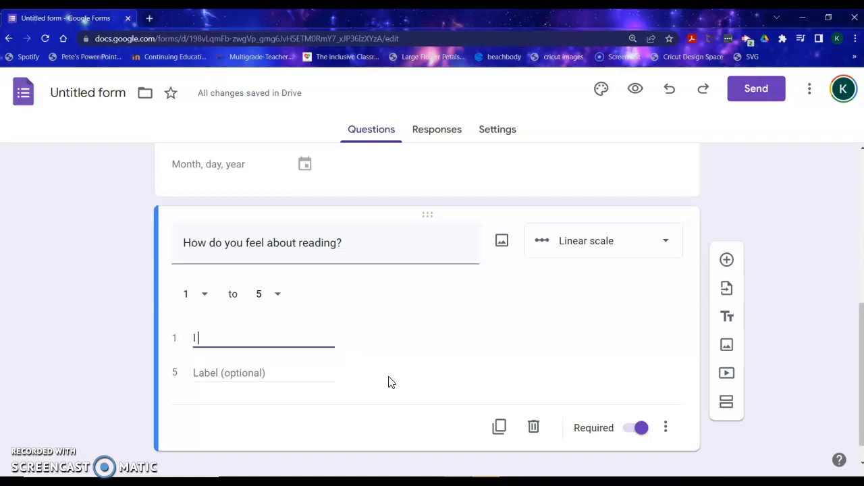
text( do k)
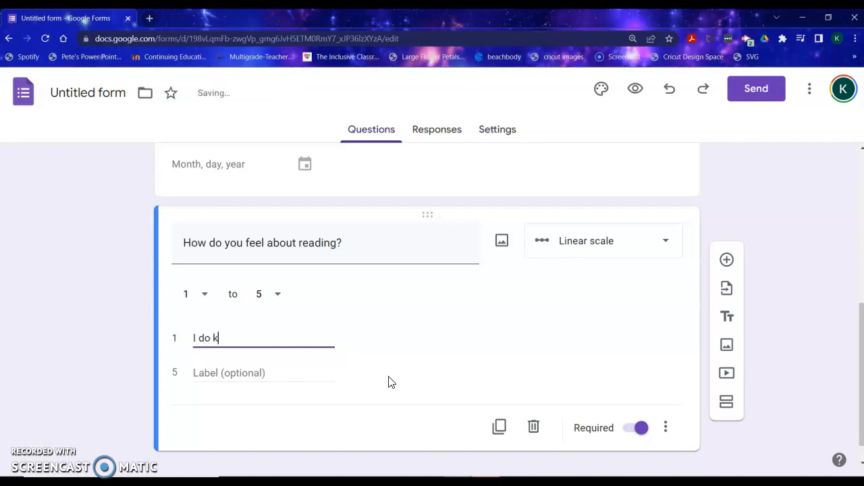
key(BackSpace)
text(n't like it)
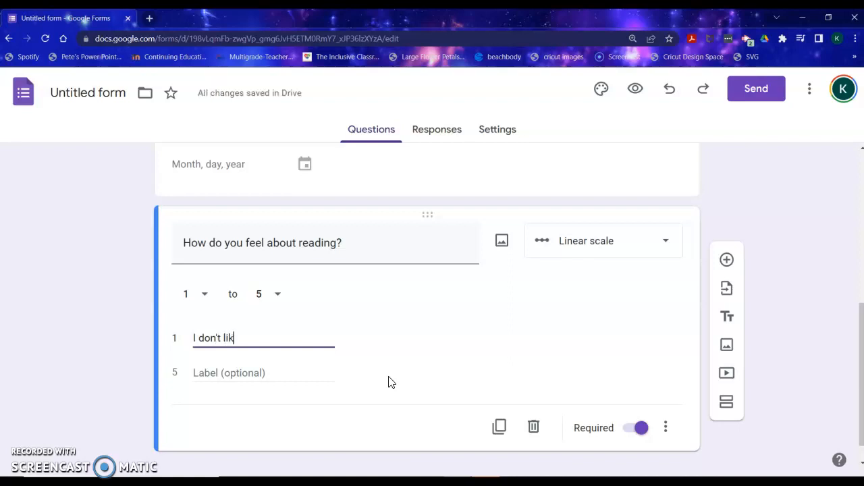
- Label the scale's 5 end I love reading and set the scale's maximum to 5
click(219, 370)
text(I love reading)
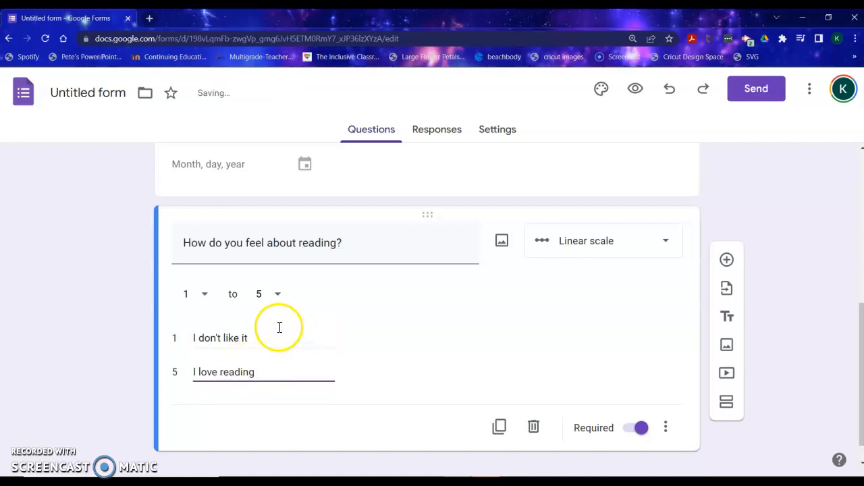
click(276, 294)
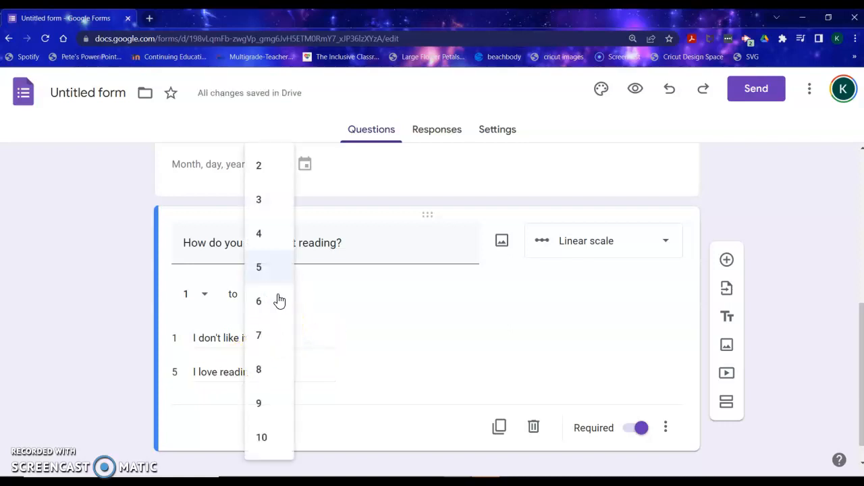
click(267, 269)
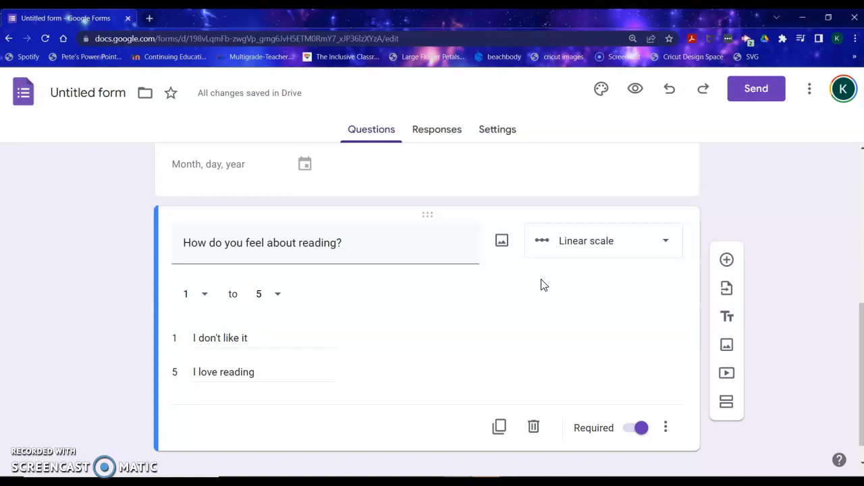
click(569, 257)
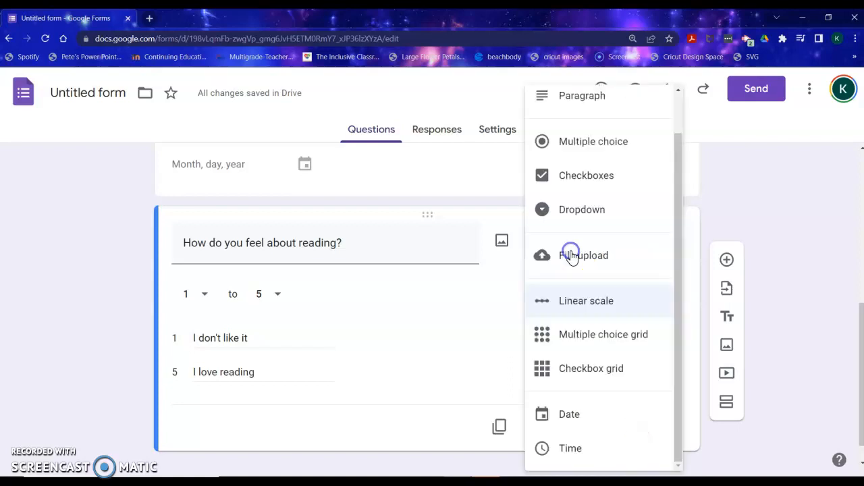
click(643, 311)
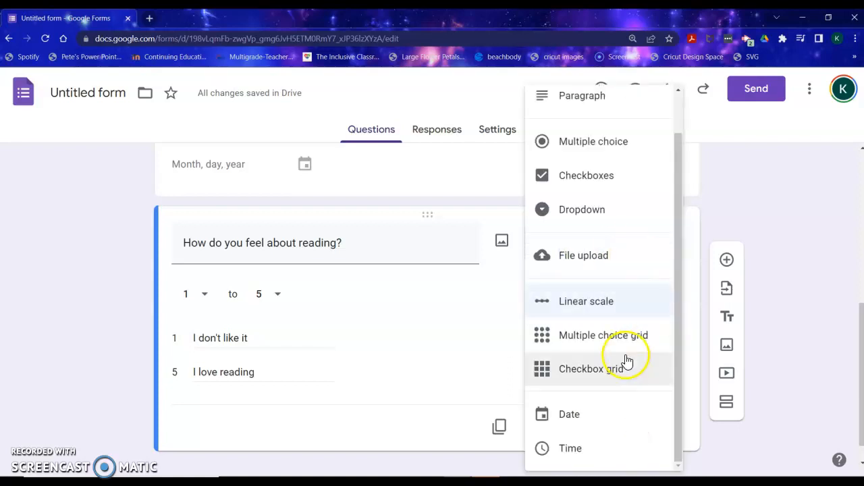
scroll(627, 348, up, 1)
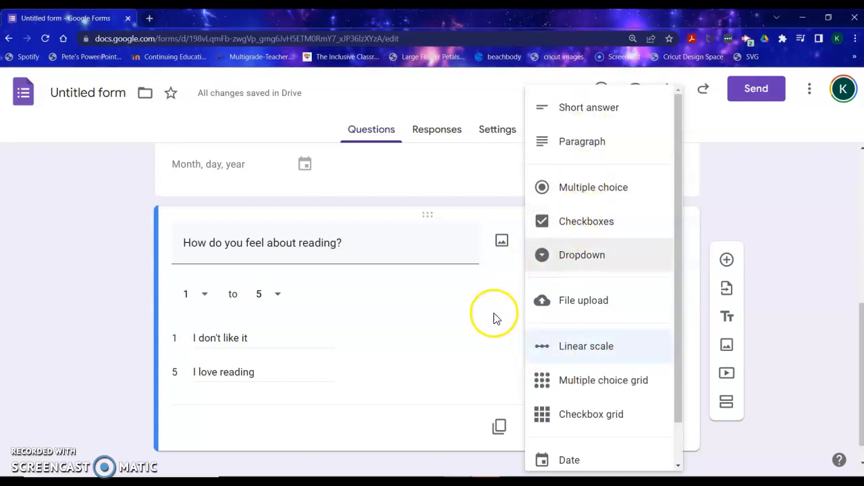
click(496, 335)
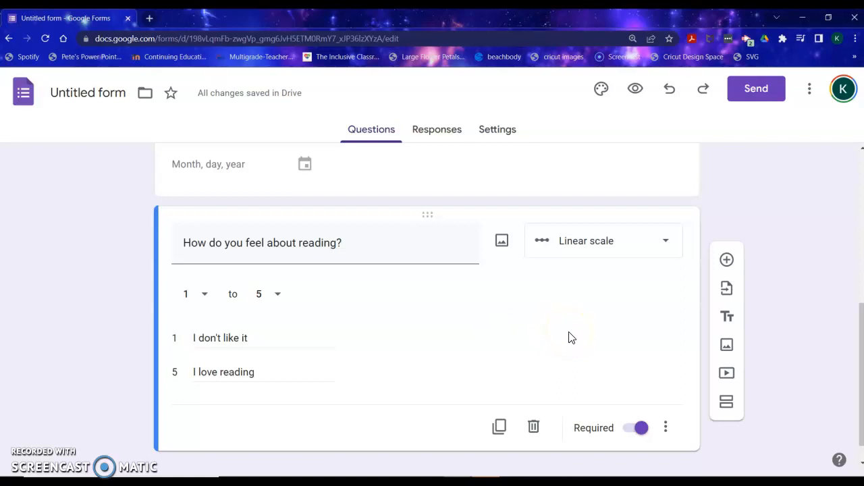
- Turn on the Make this a quiz setting for the form
click(422, 133)
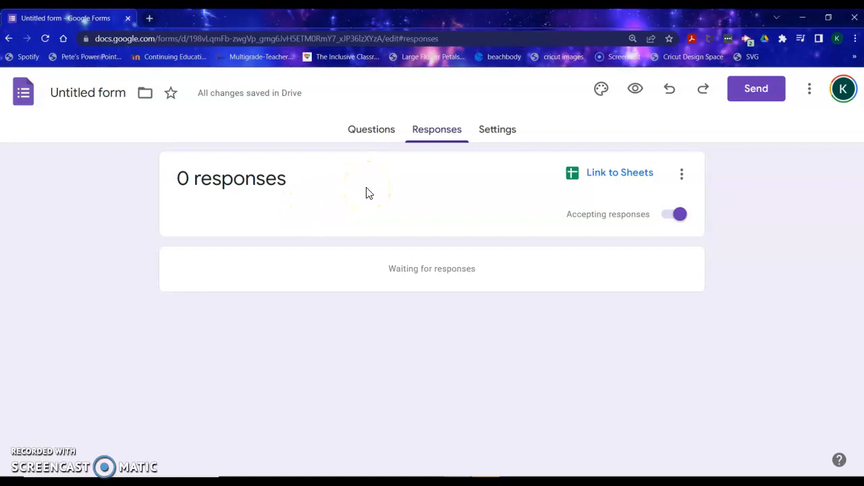
click(488, 141)
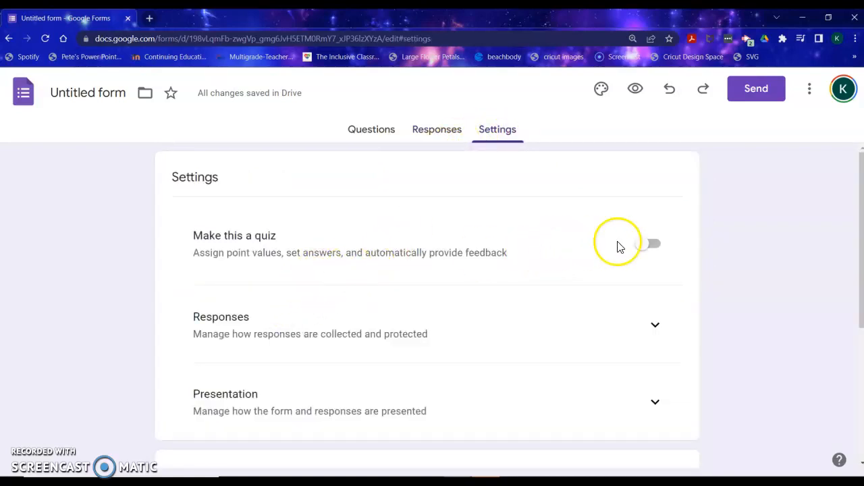
click(639, 247)
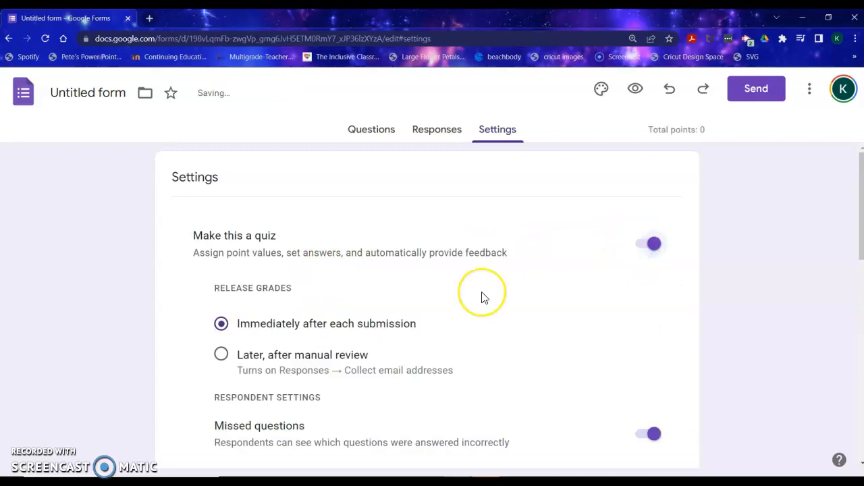
- Review the quiz's release-grade and respondent settings
scroll(482, 297, down, 1)
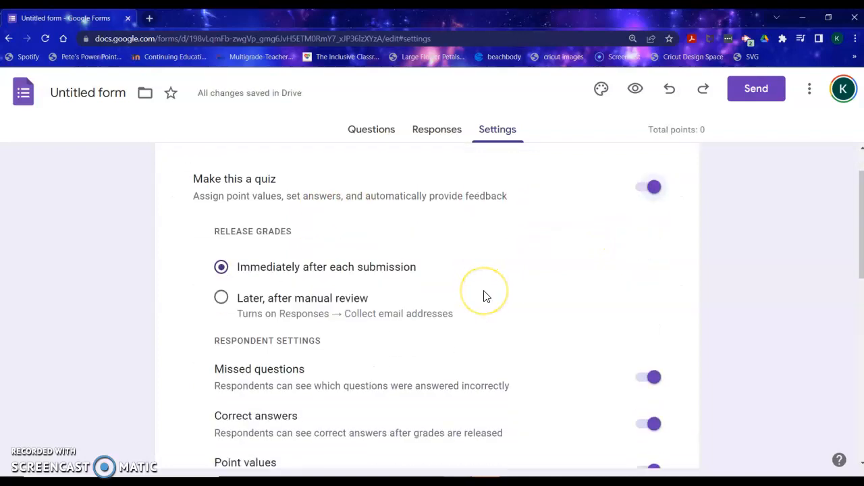
click(245, 281)
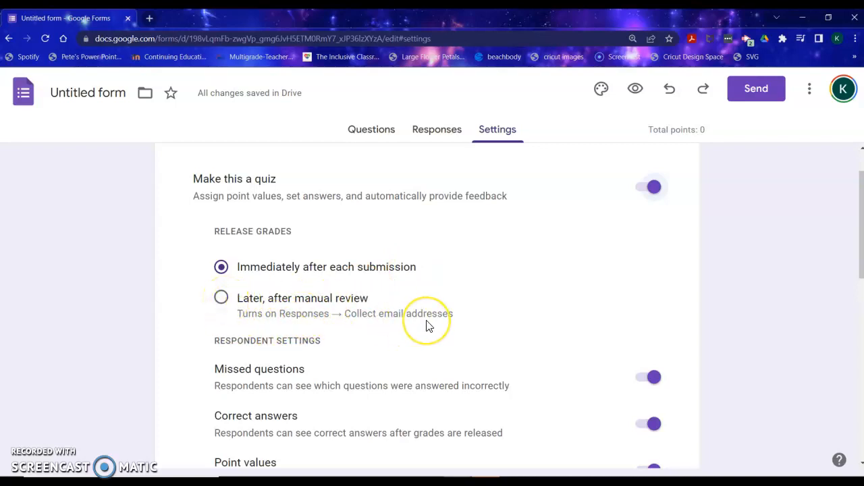
scroll(426, 326, down, 2)
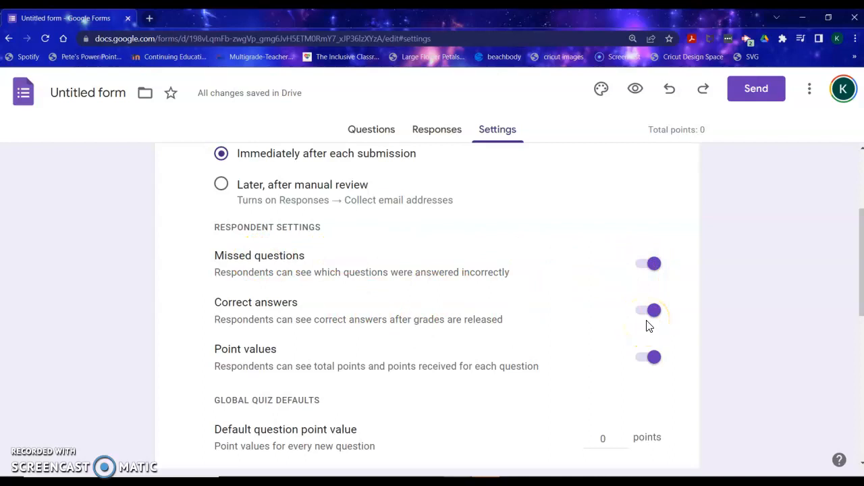
click(655, 313)
click(666, 280)
click(666, 312)
scroll(628, 354, down, 1)
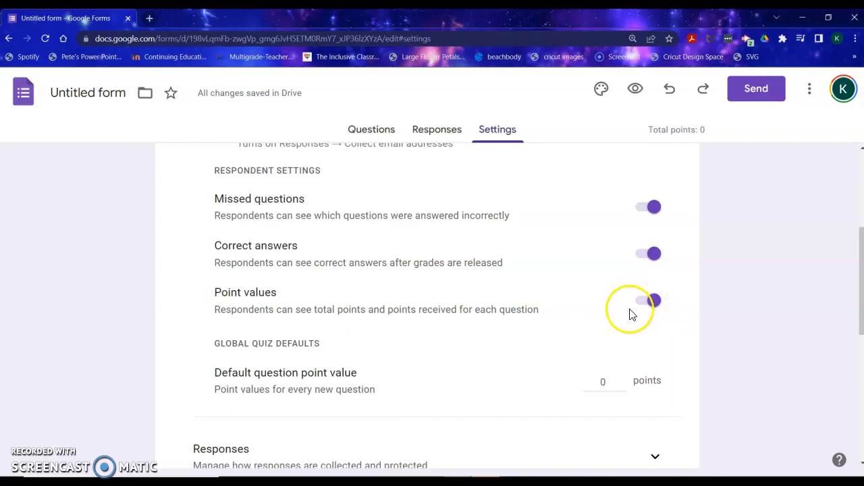
scroll(628, 311, down, 3)
- Expand the Responses settings and set Send responders a copy of their response to Always
click(654, 289)
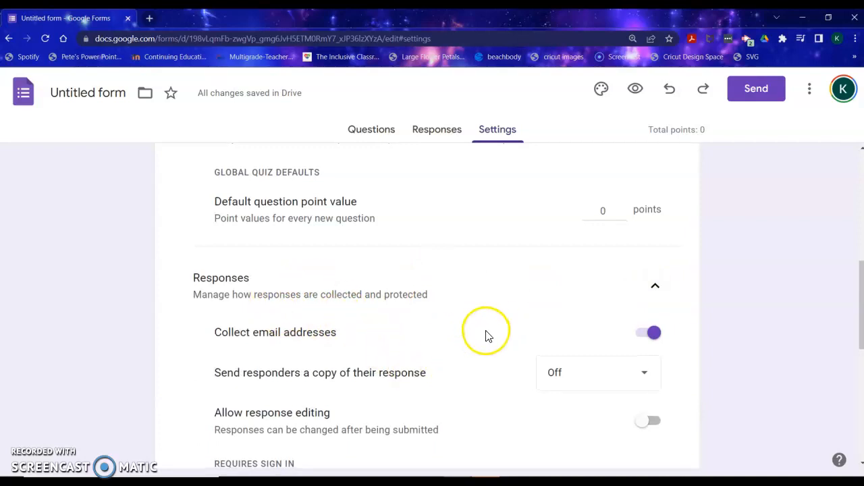
scroll(486, 335, down, 1)
click(589, 336)
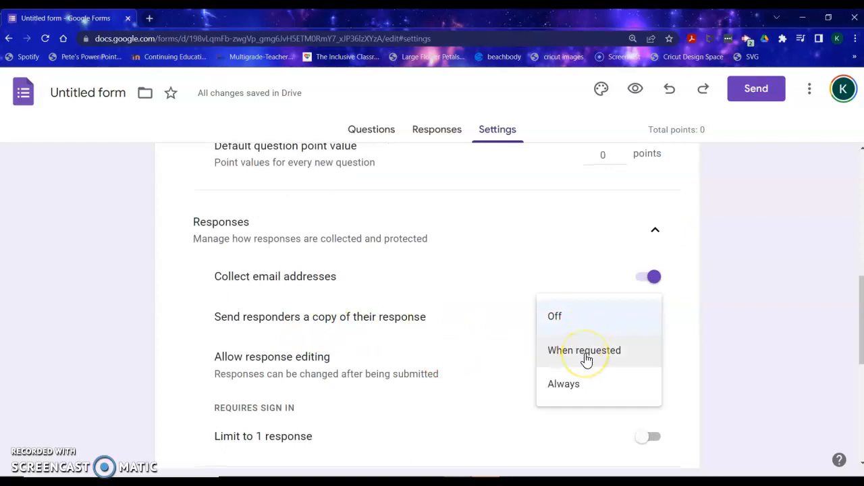
click(579, 384)
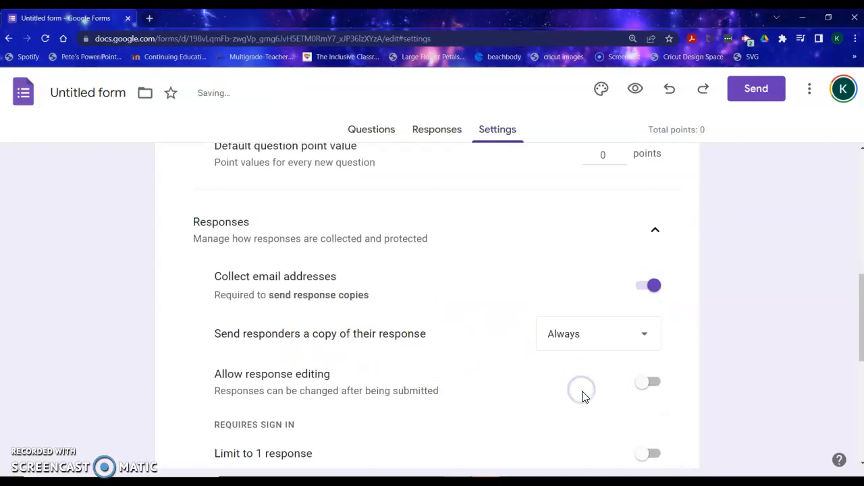
- Expand the Presentation settings and turn on Show progress bar and Shuffle question order
scroll(585, 397, down, 2)
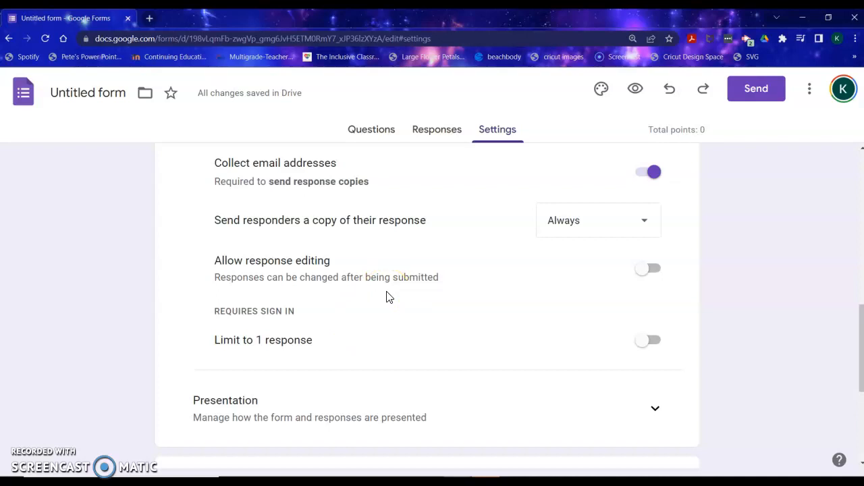
click(498, 260)
scroll(488, 313, down, 3)
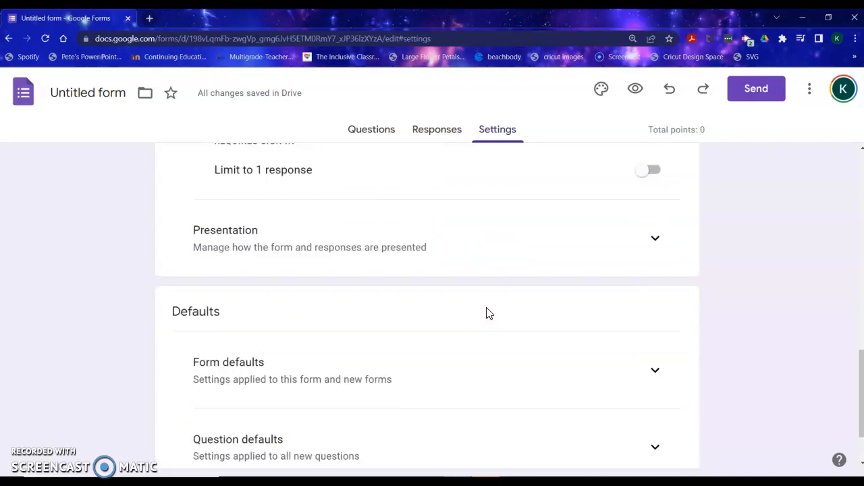
click(653, 240)
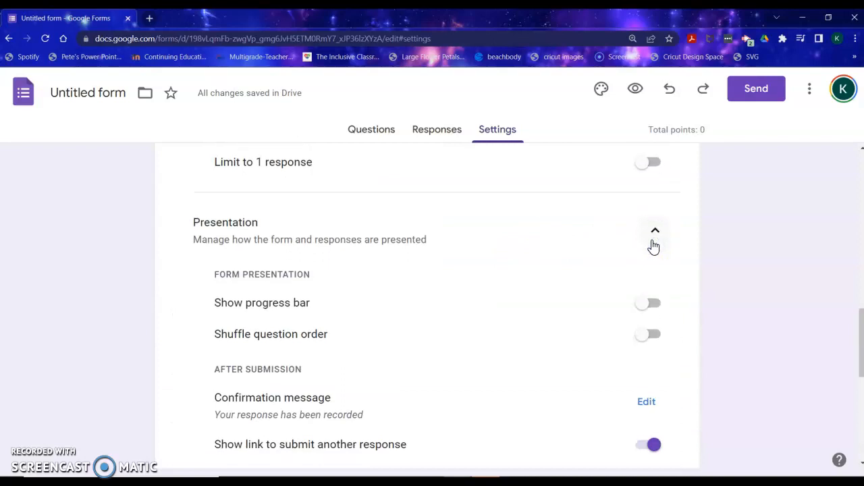
scroll(652, 248, down, 1)
click(643, 257)
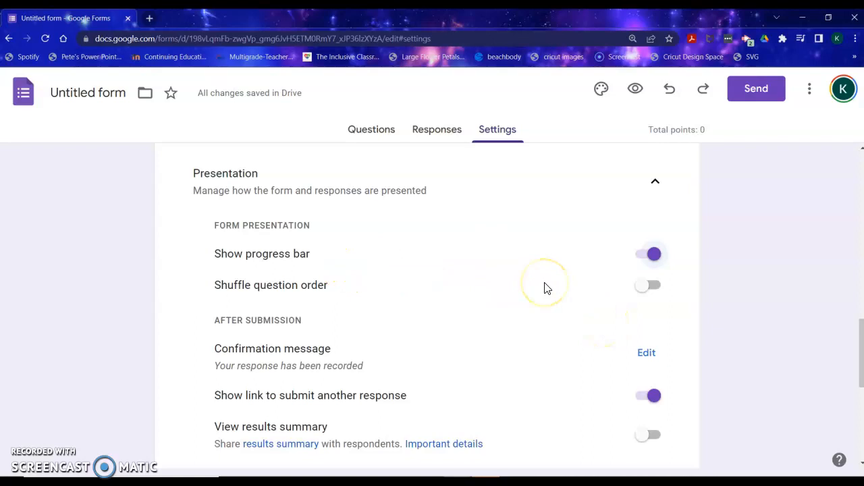
click(643, 286)
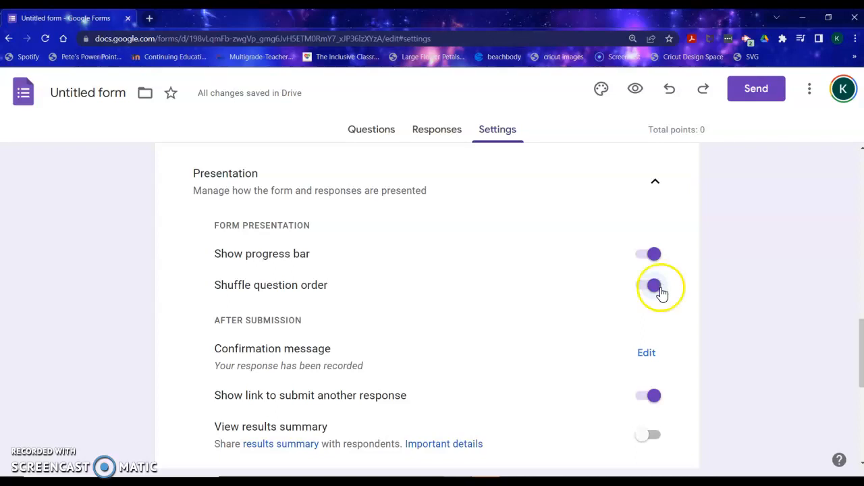
- Look over the remaining presentation and default settings and return to the form's questions
scroll(633, 318, down, 1)
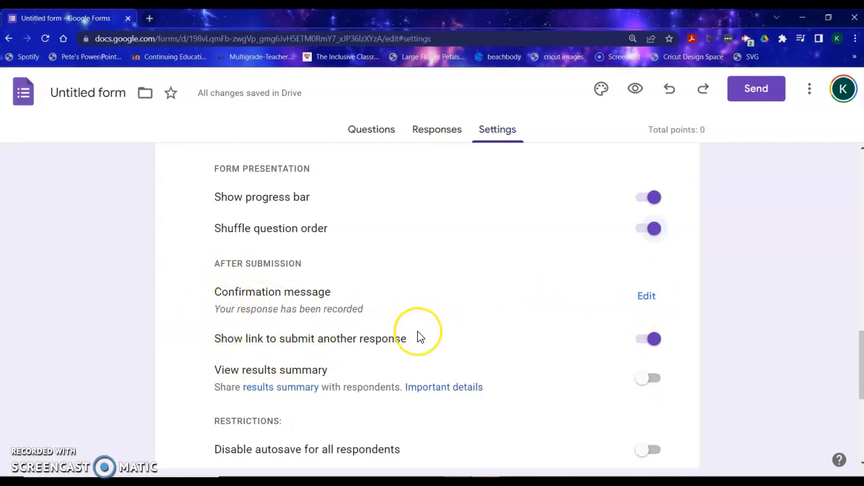
scroll(417, 338, down, 1)
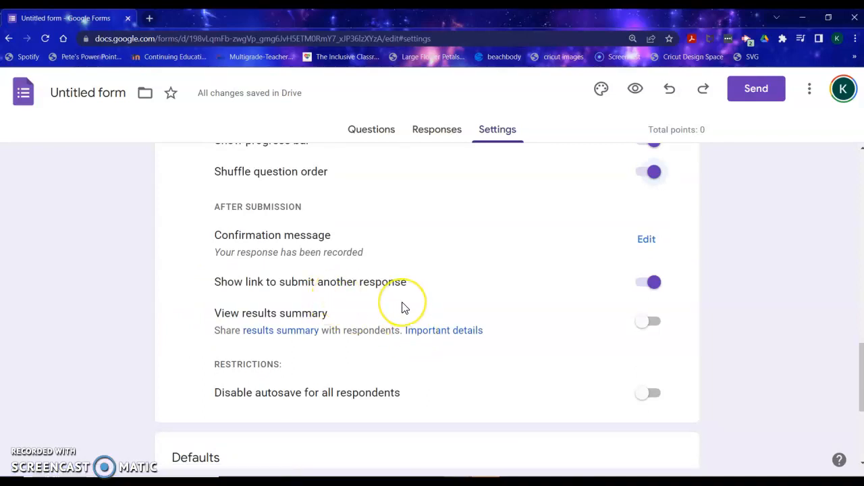
scroll(402, 304, down, 1)
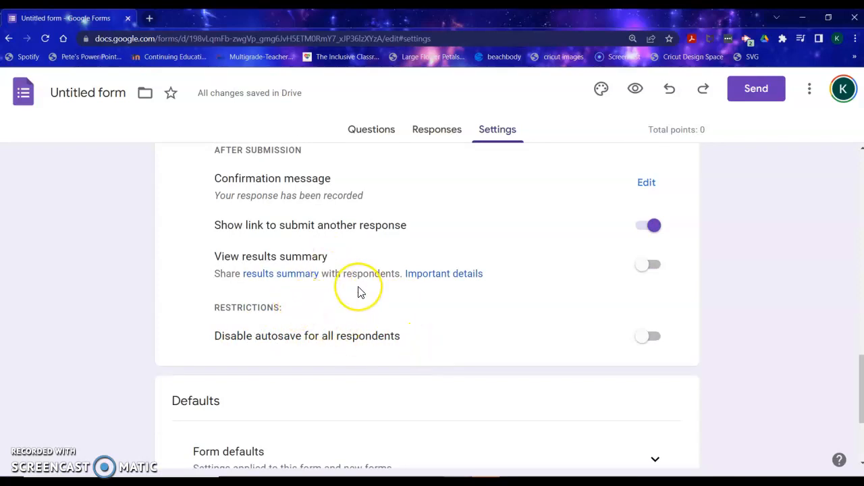
scroll(359, 292, down, 3)
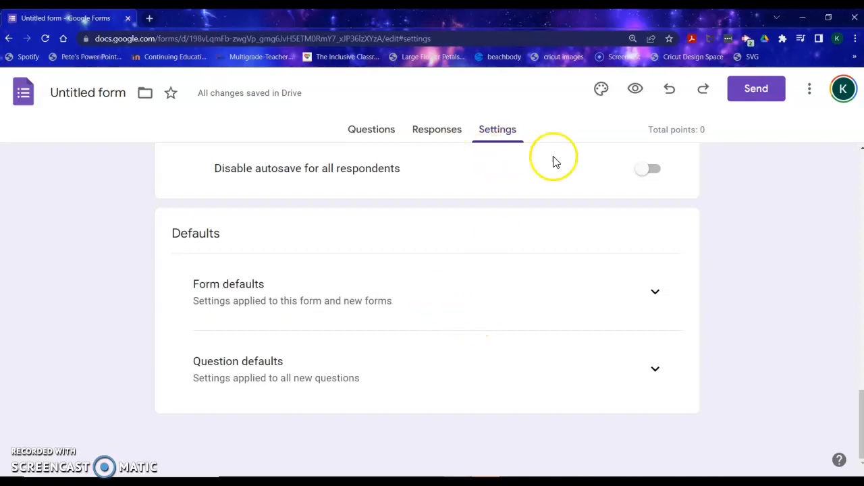
scroll(592, 202, up, 5)
scroll(592, 202, up, 10)
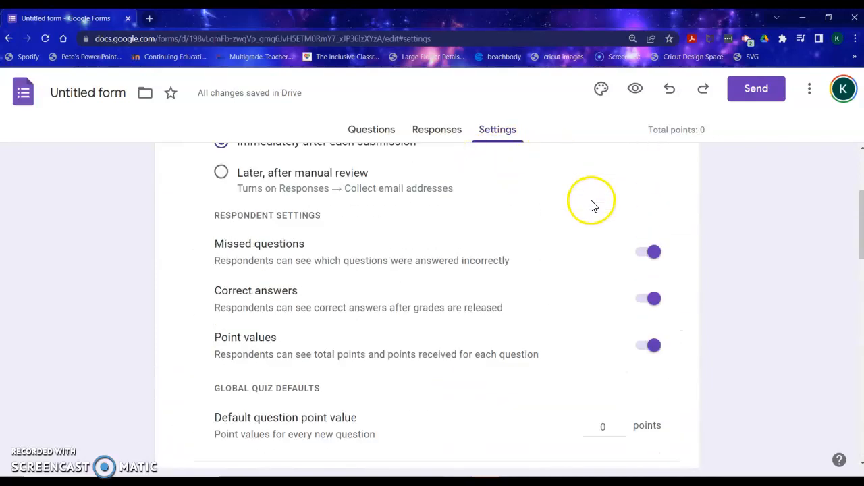
click(348, 130)
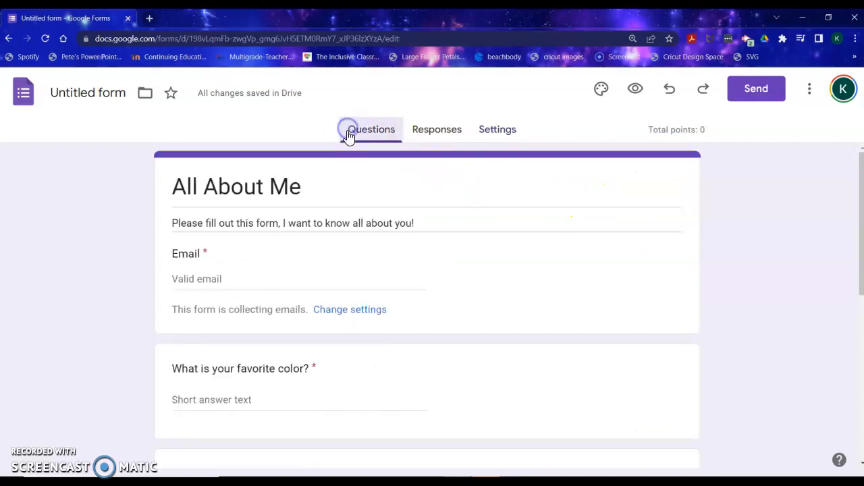
- Open the Send form dialog, view its email, link and embed HTML options, and close it
click(750, 94)
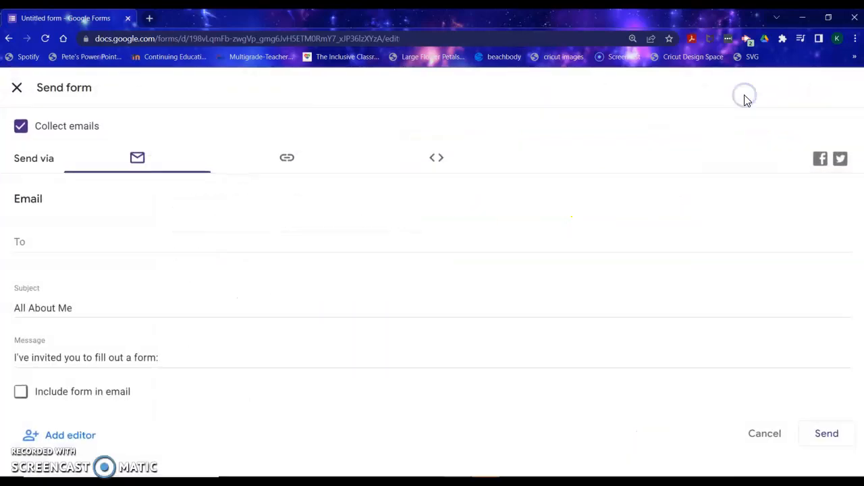
click(272, 174)
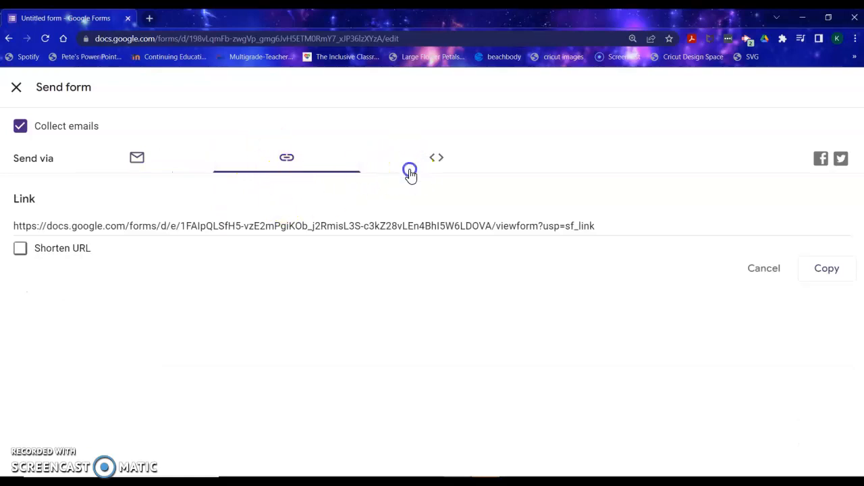
click(410, 174)
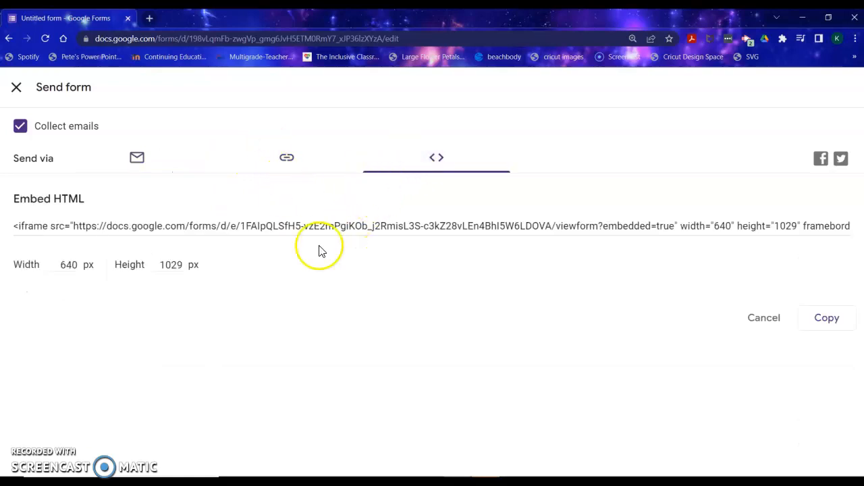
click(120, 166)
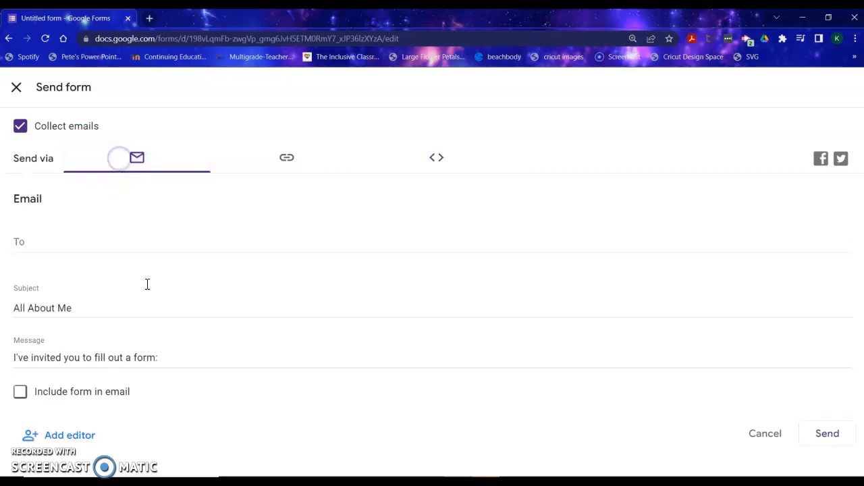
click(16, 87)
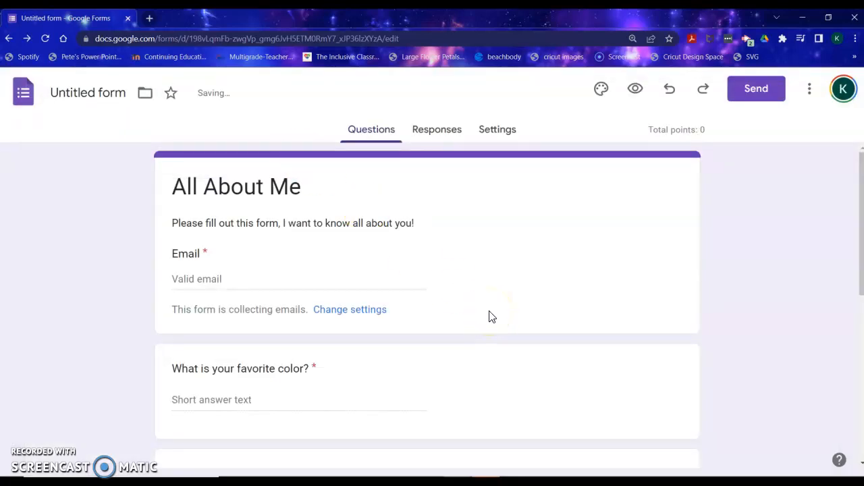